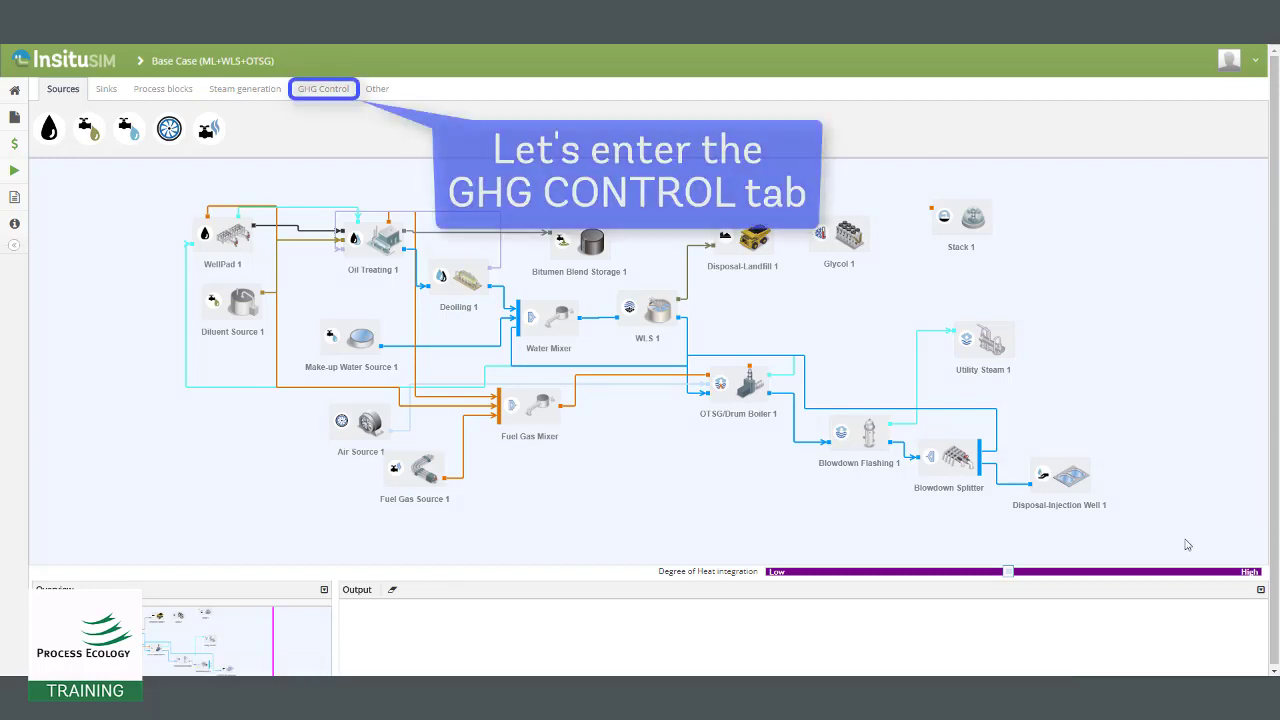
Step: Add a Flue Gas Condensation unit from GHG Control, connecting its recovered water to the Water Mixer
click(324, 89)
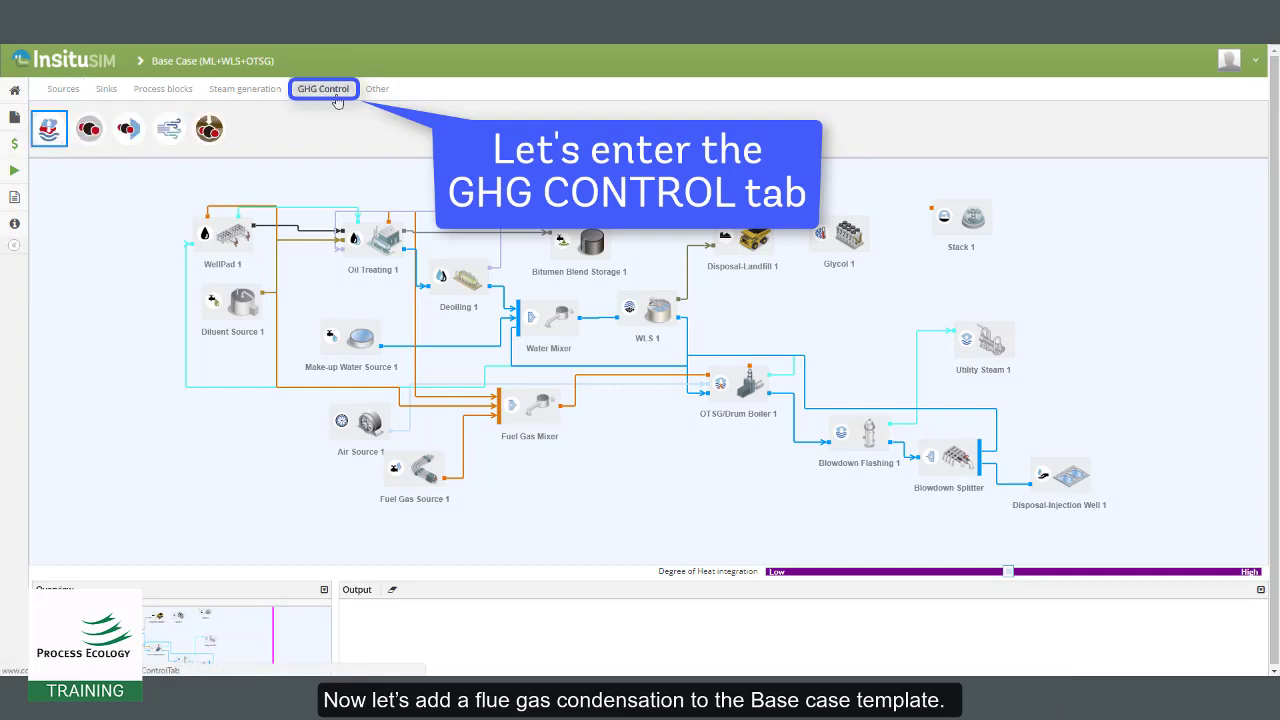
drag(48, 129, 928, 208)
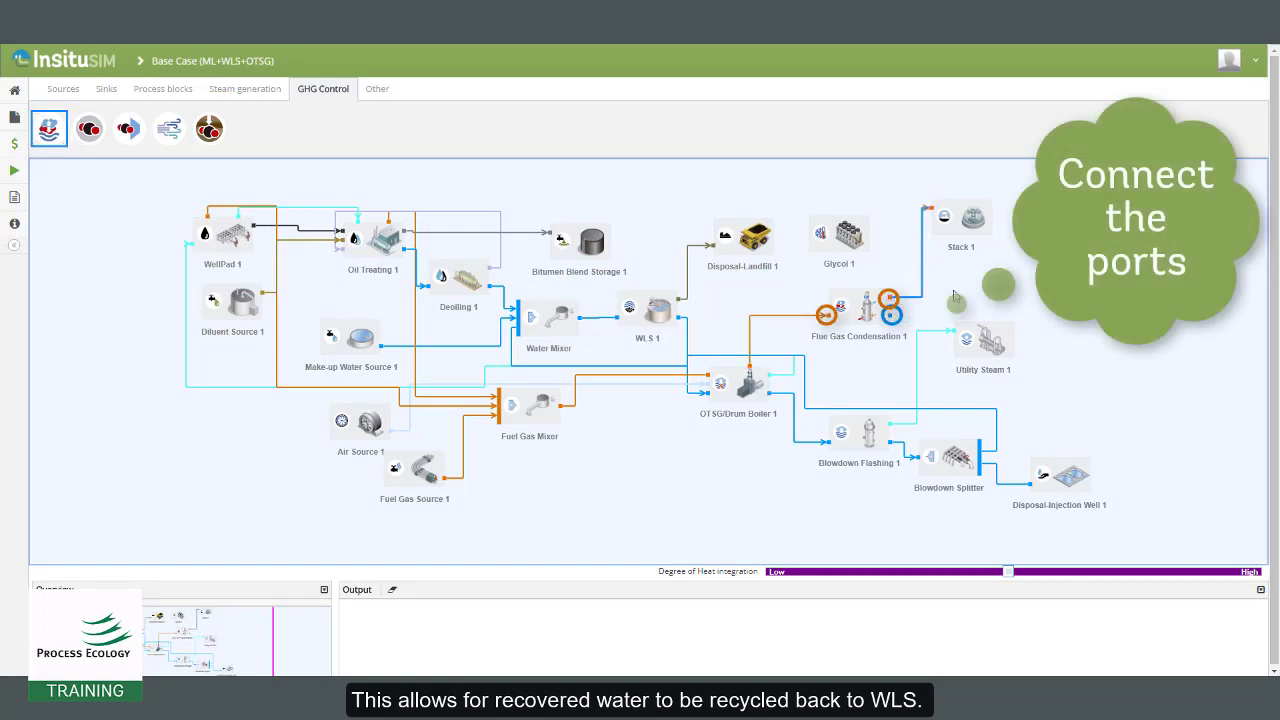
drag(891, 316, 552, 314)
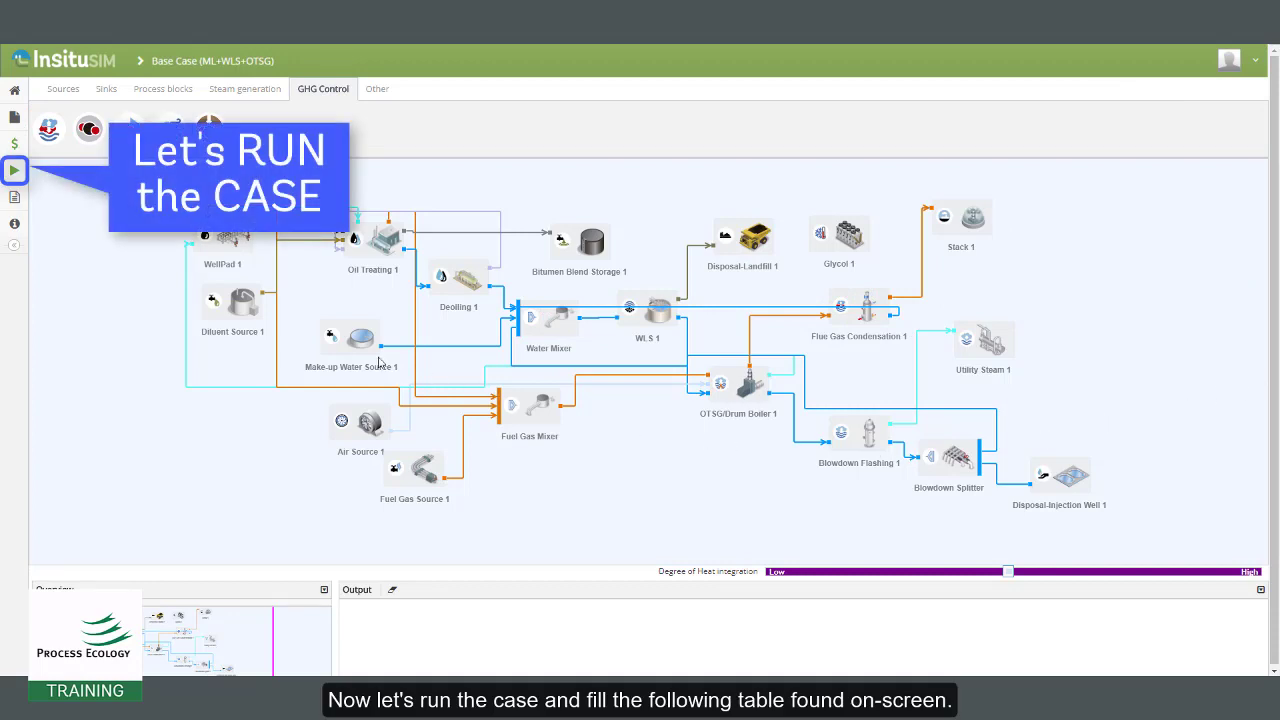
Step: Run the case and view Make-up Water Source 1's outlet mass flow in tonnes/d (3,001.5)
click(14, 170)
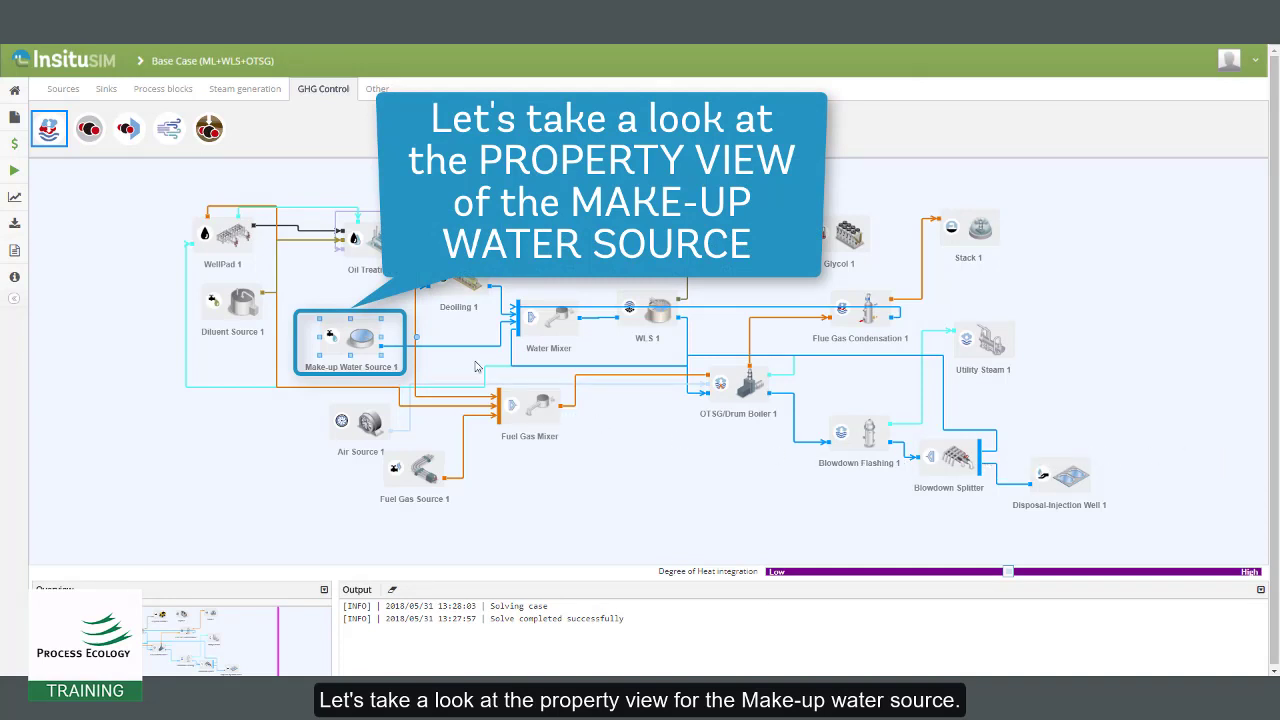
double_click(365, 340)
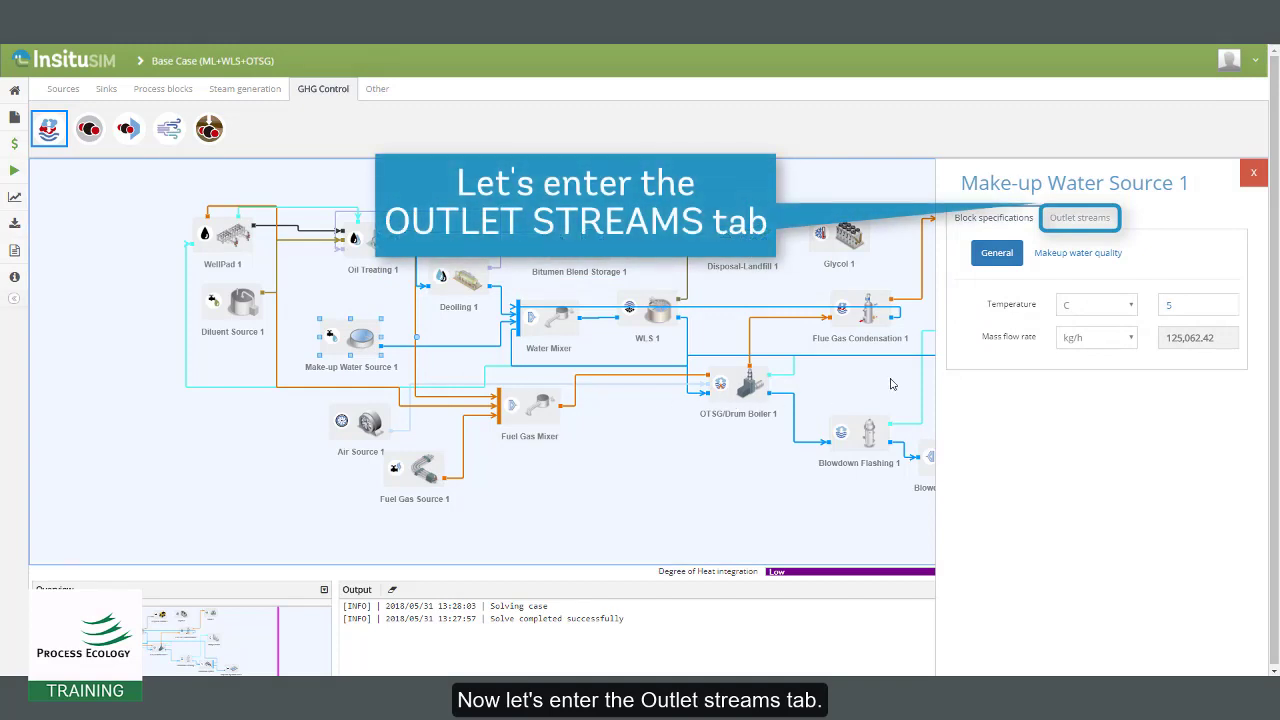
click(1078, 222)
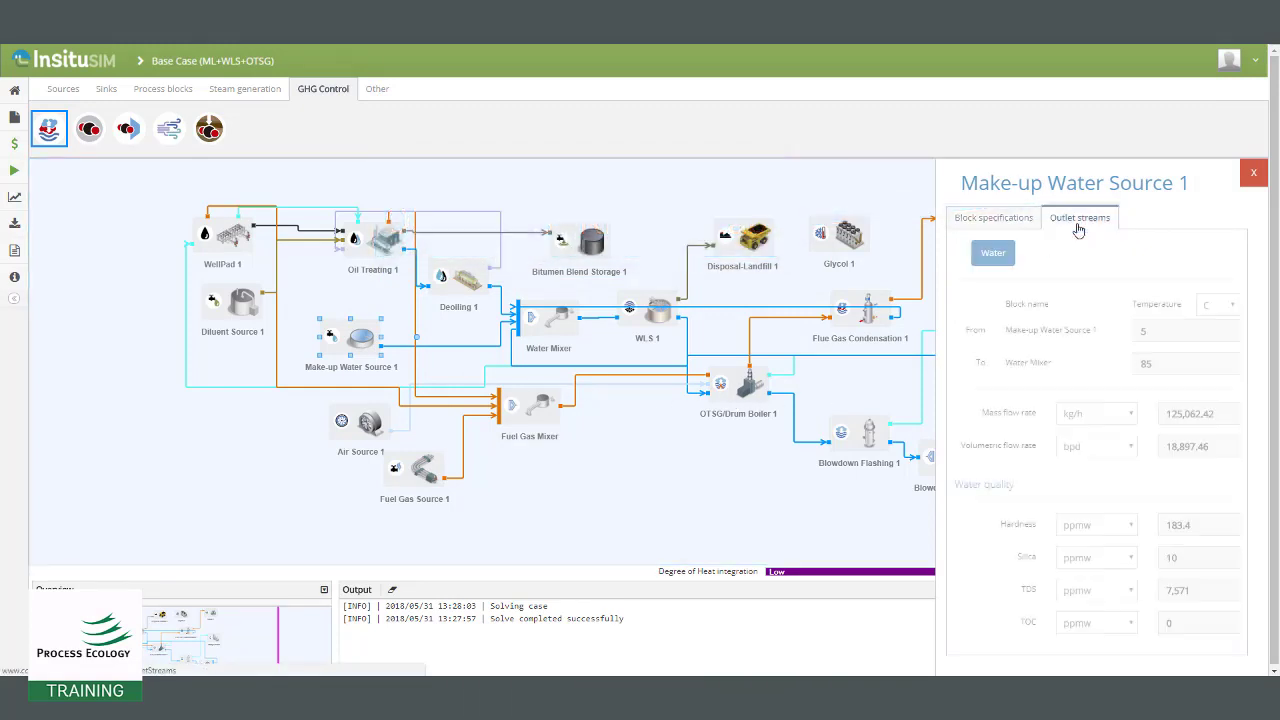
click(1070, 410)
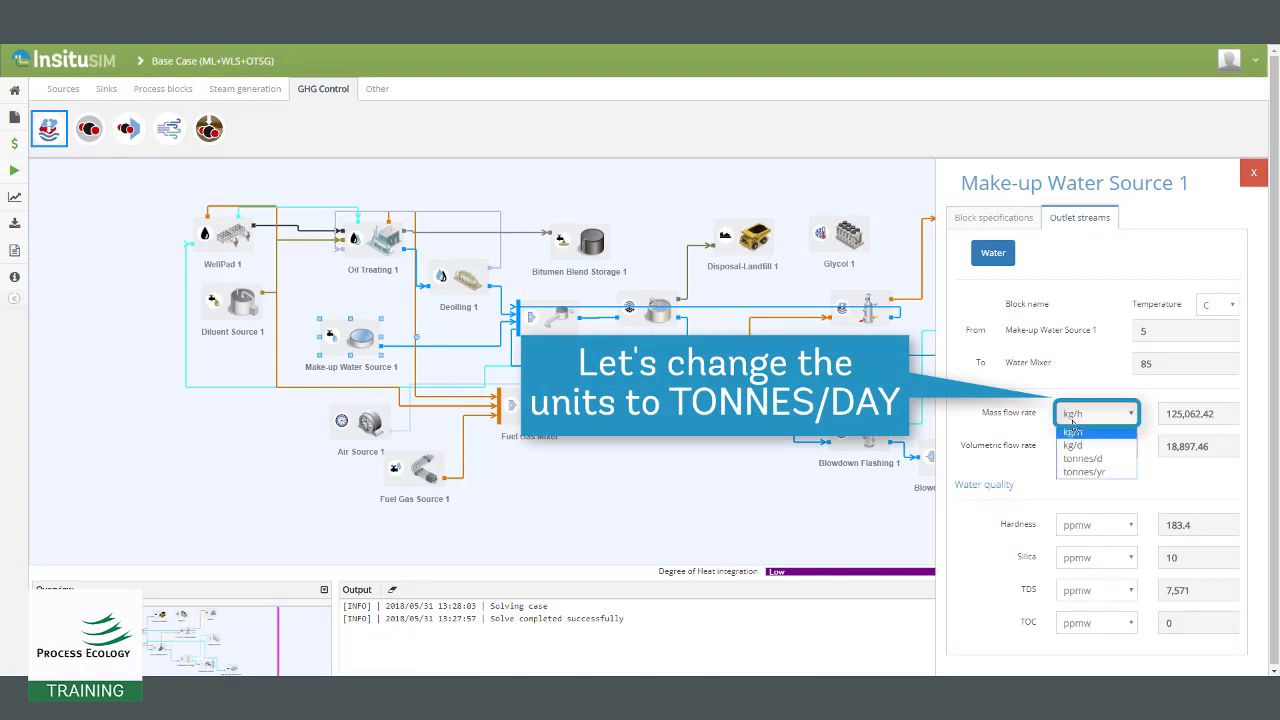
click(1077, 460)
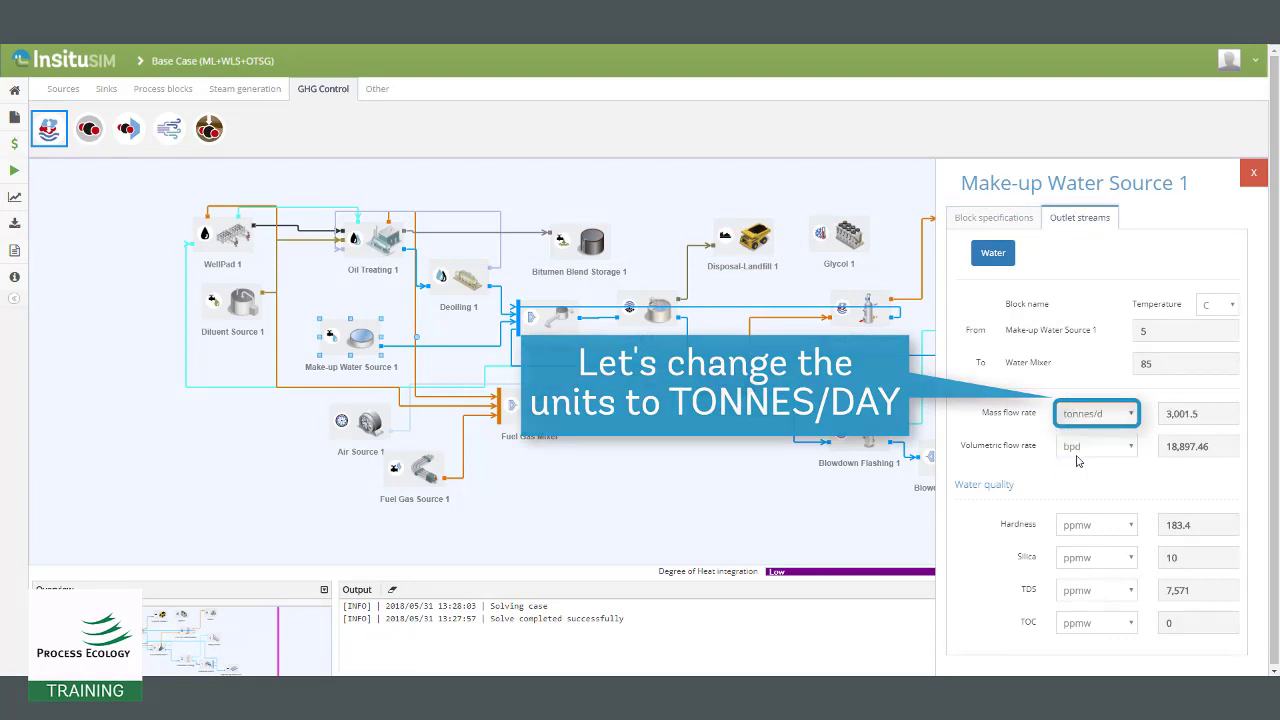
click(1250, 177)
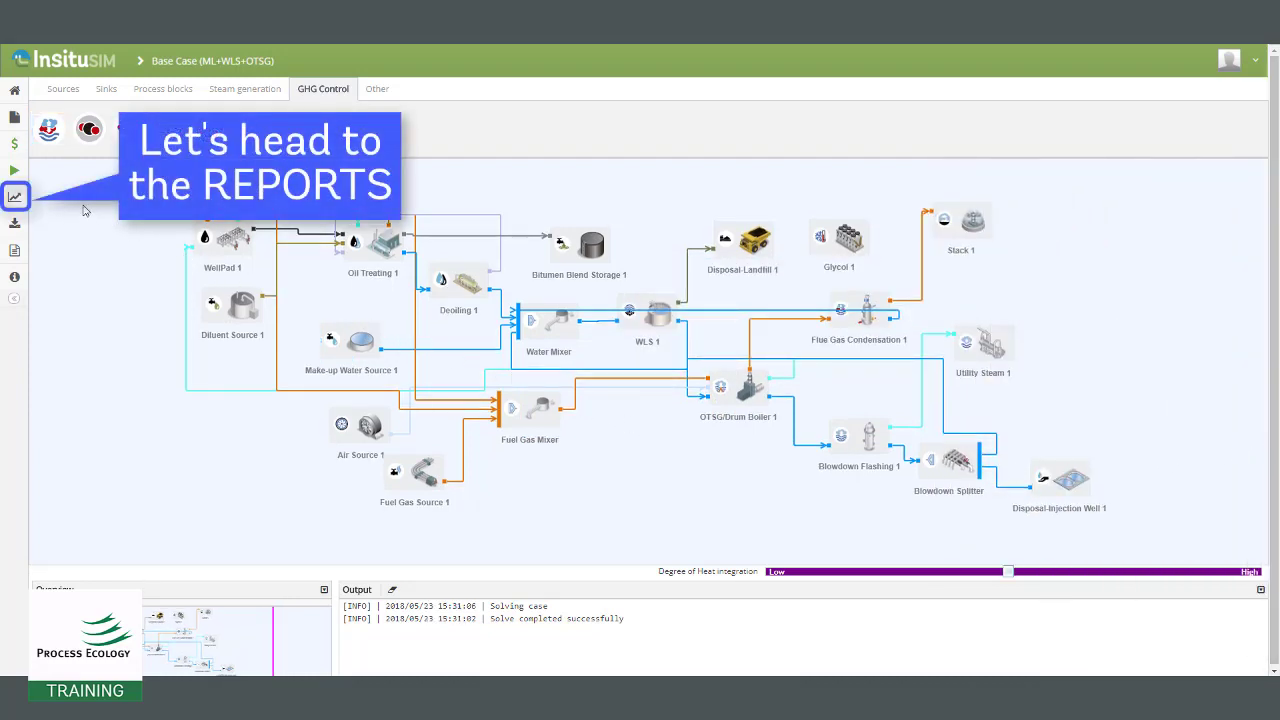
click(22, 200)
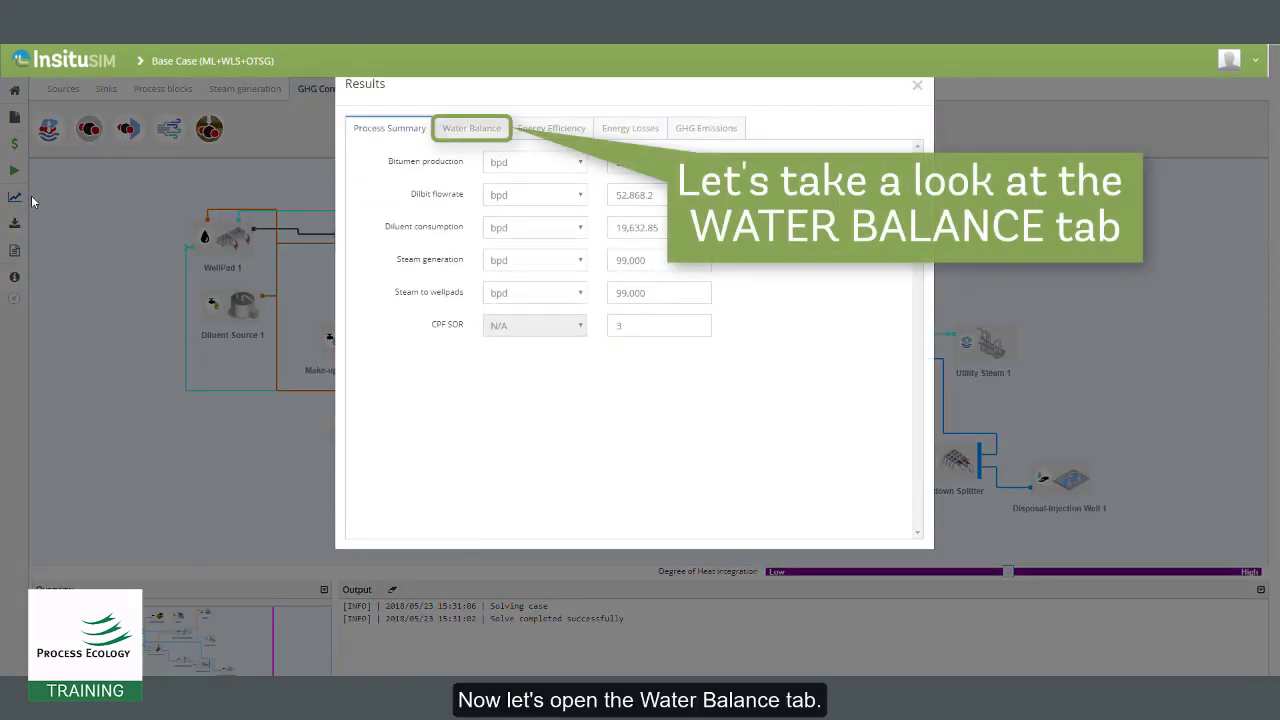
click(474, 130)
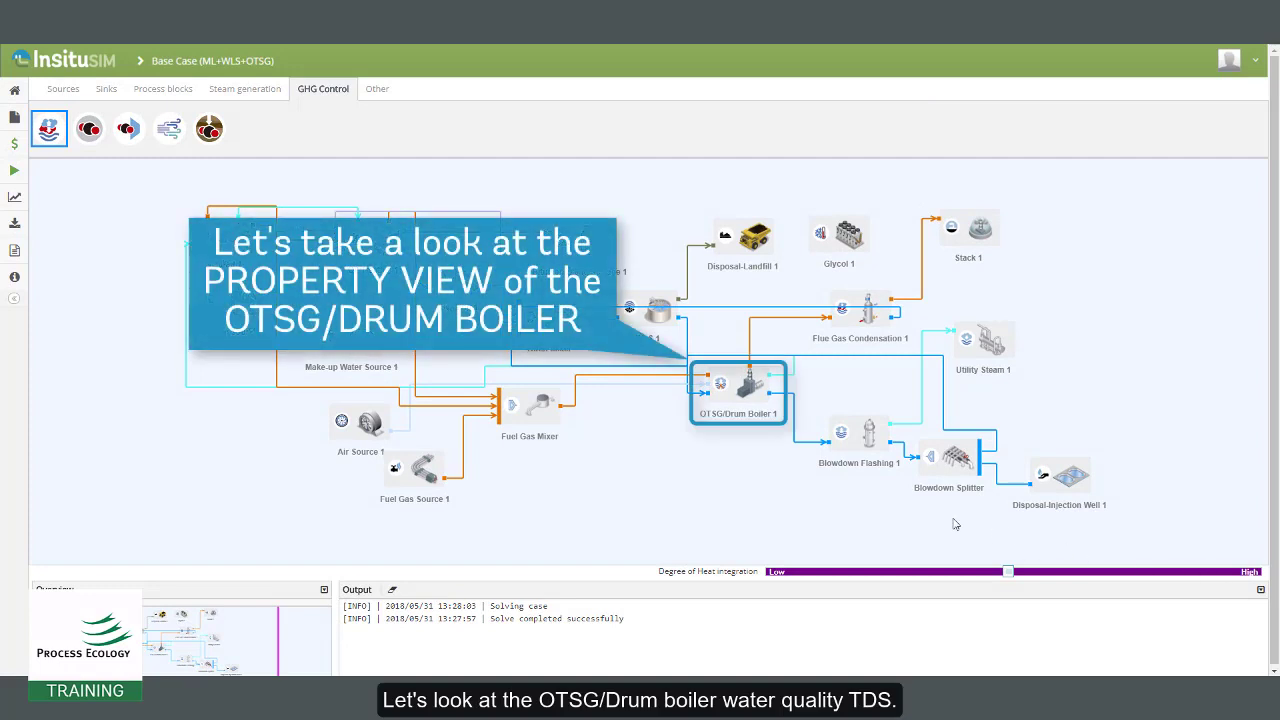
click(736, 386)
double_click(736, 386)
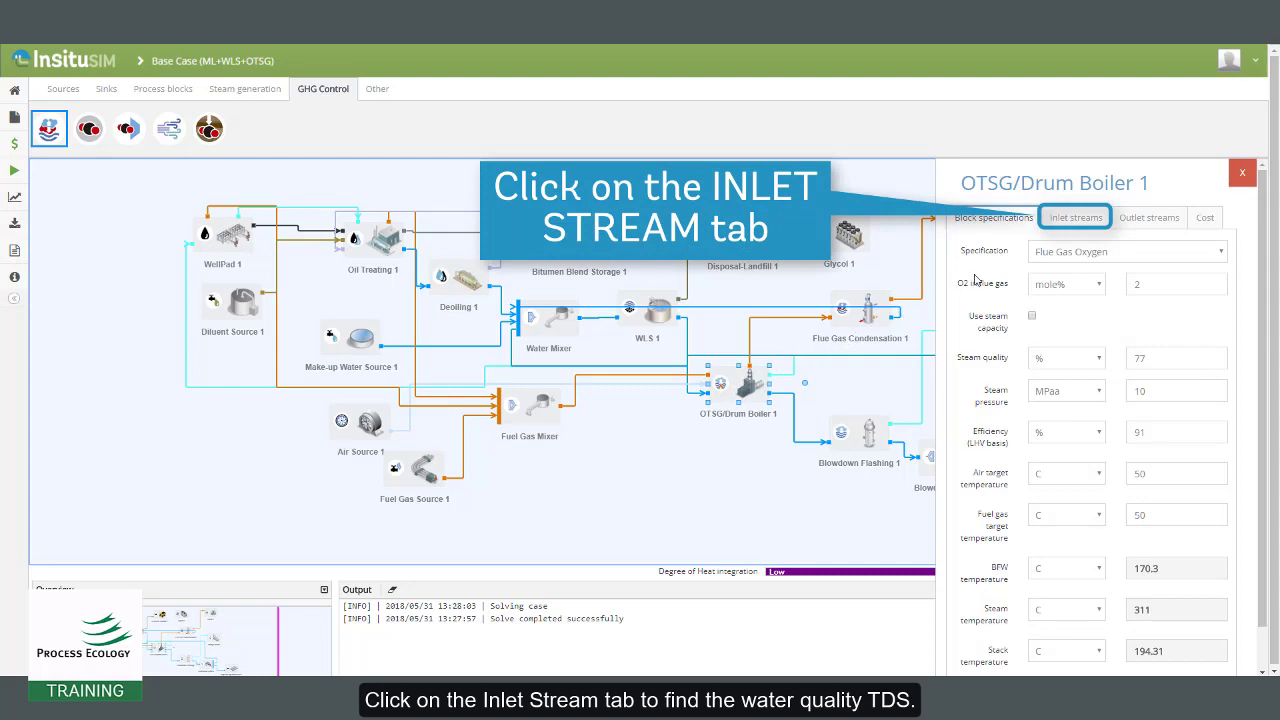
click(1064, 232)
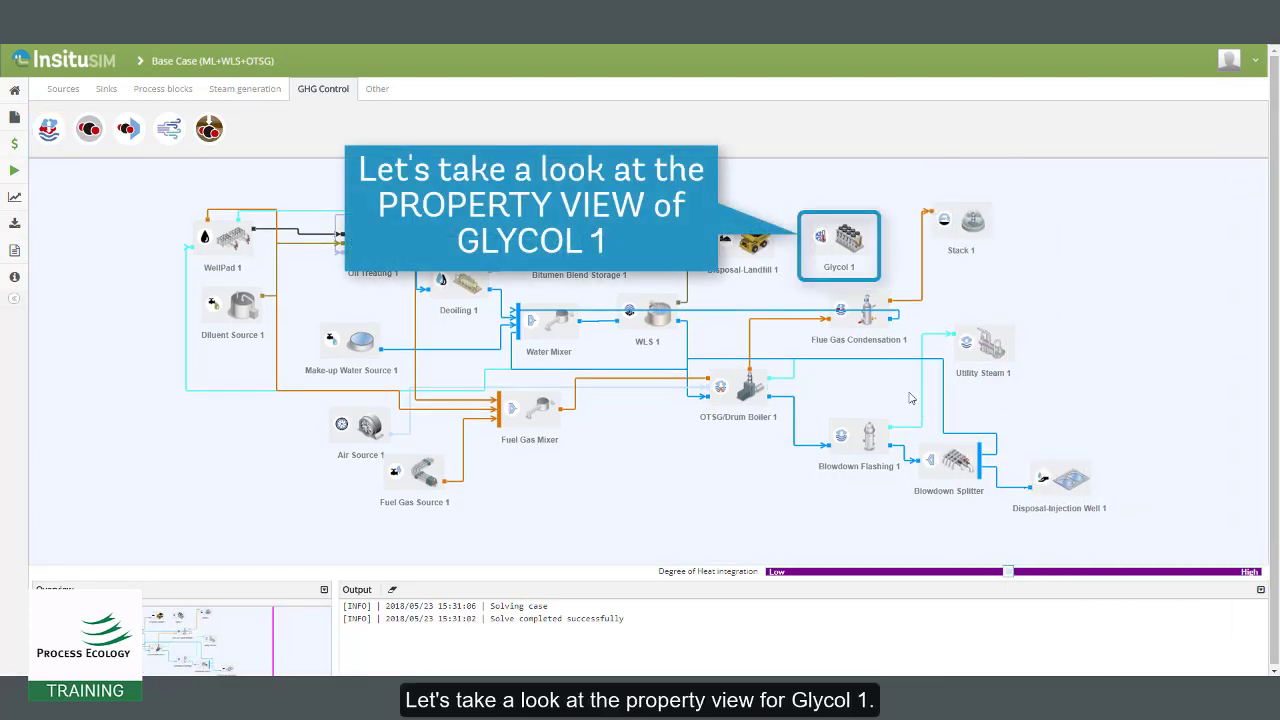
click(831, 238)
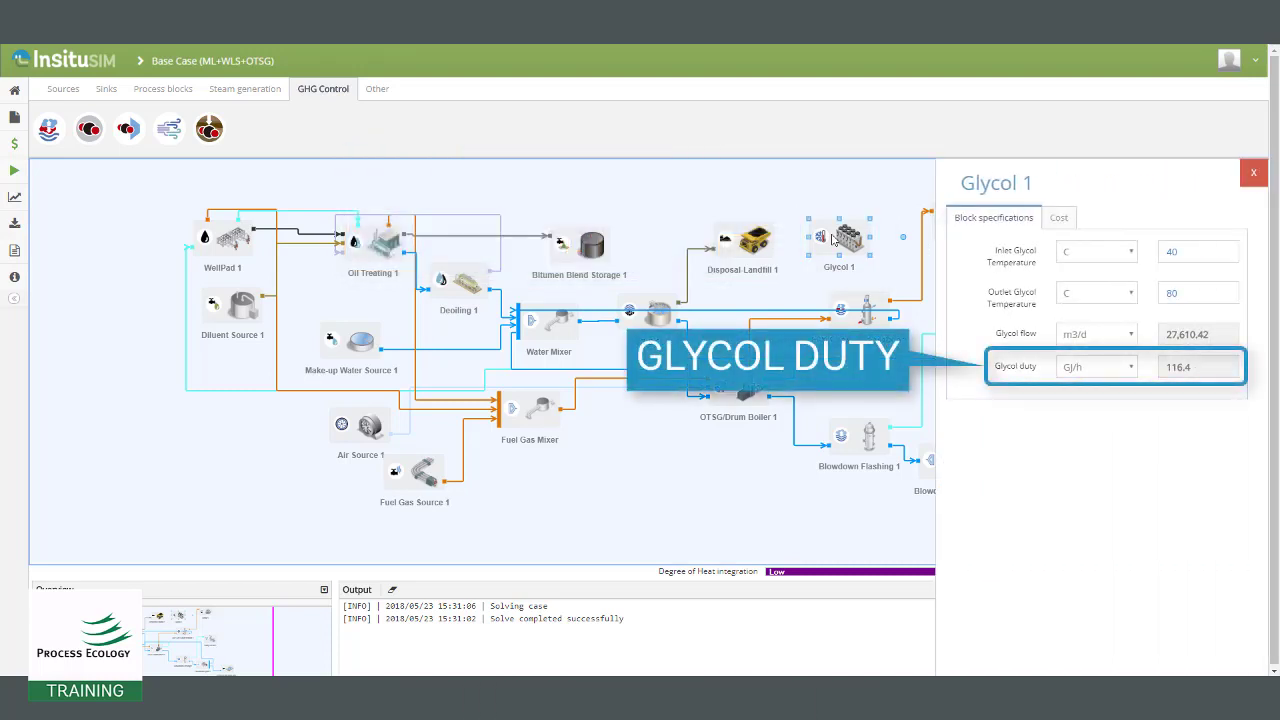
click(1253, 172)
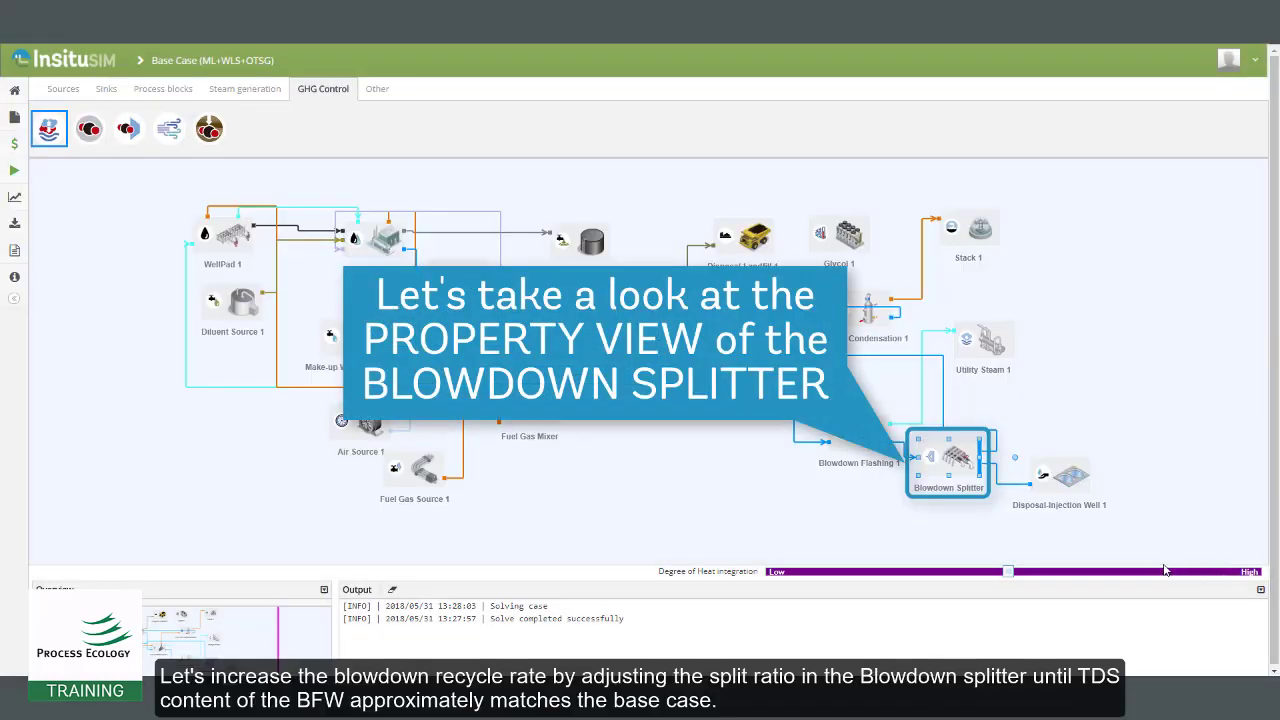
Step: Set the Blowdown Splitter's Disposal-Injection Well 1 split ratio to 0.4
double_click(957, 466)
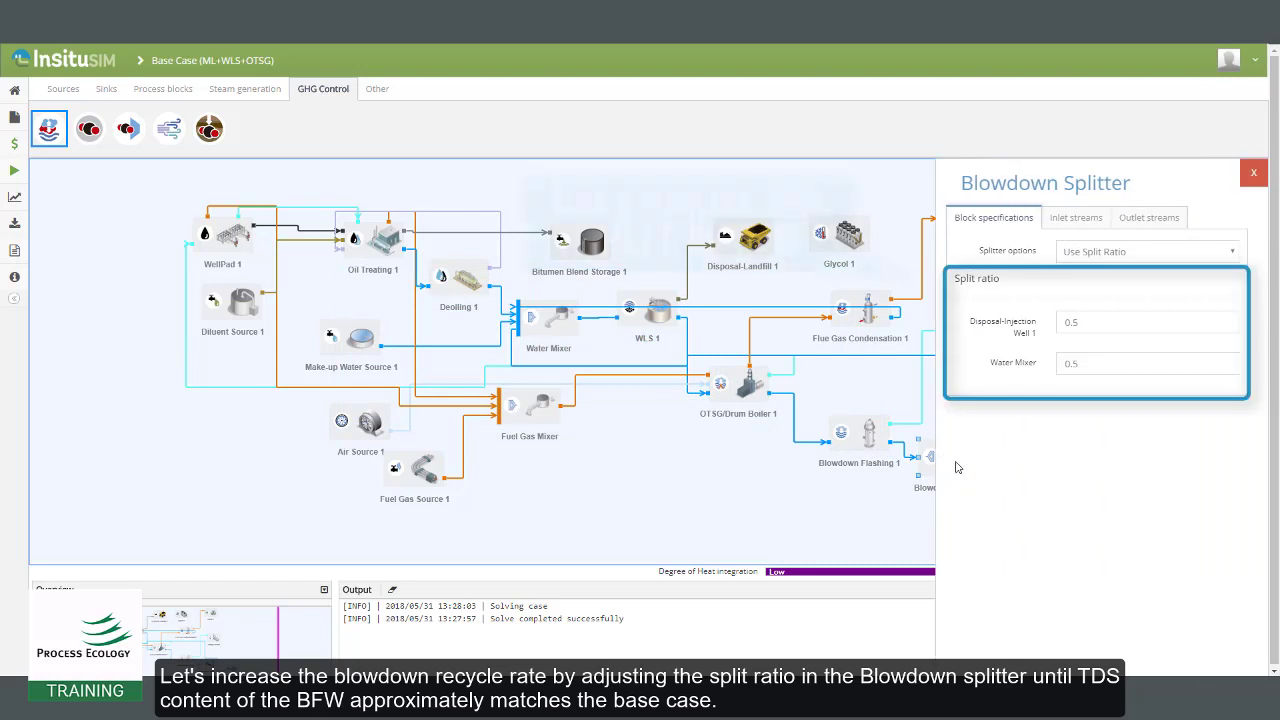
double_click(1066, 322)
text(0.4)
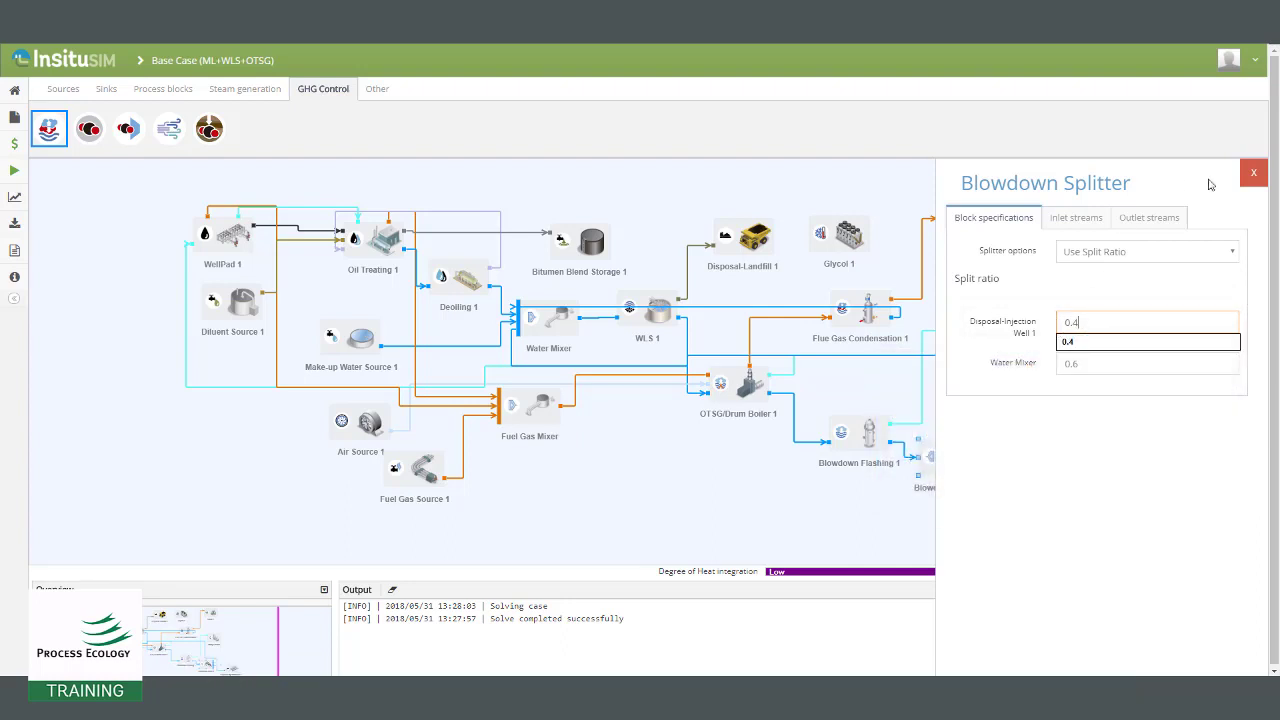
key(Escape)
click(1251, 174)
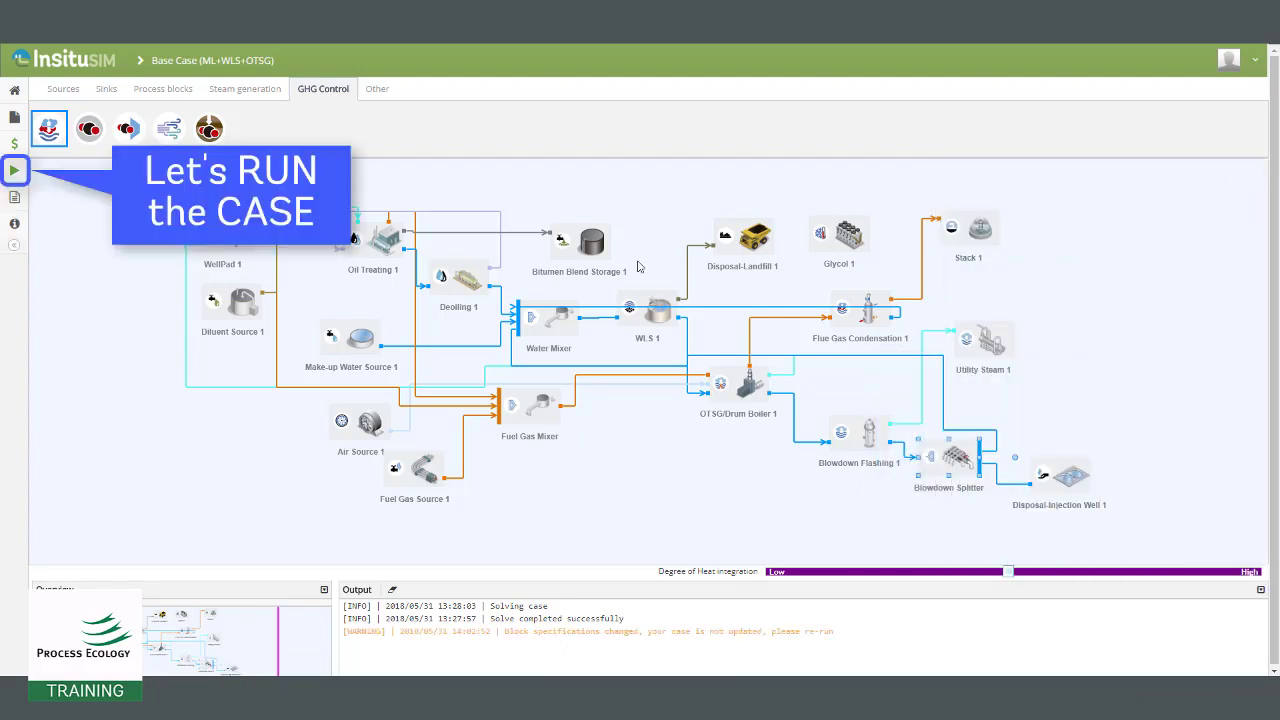
Step: Re-run the case and check OTSG/Drum Boiler 1 inlet water TDS (3,871.6 ppmw)
click(18, 171)
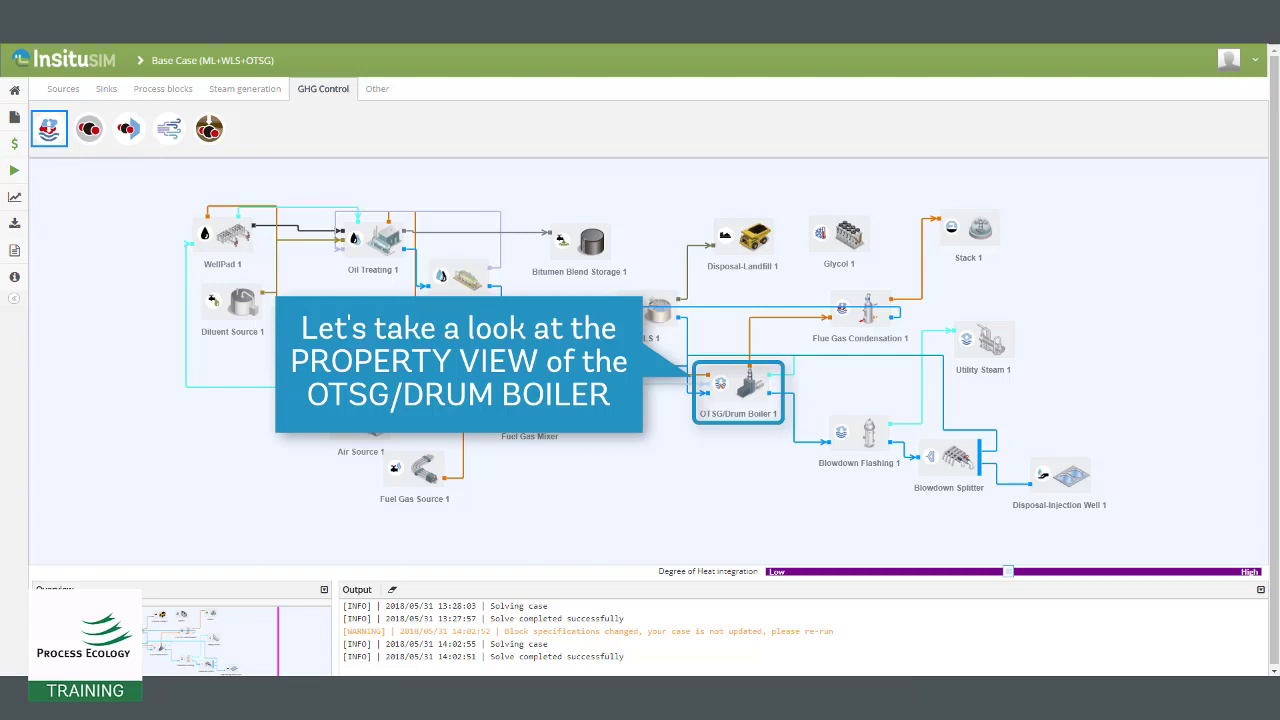
double_click(707, 406)
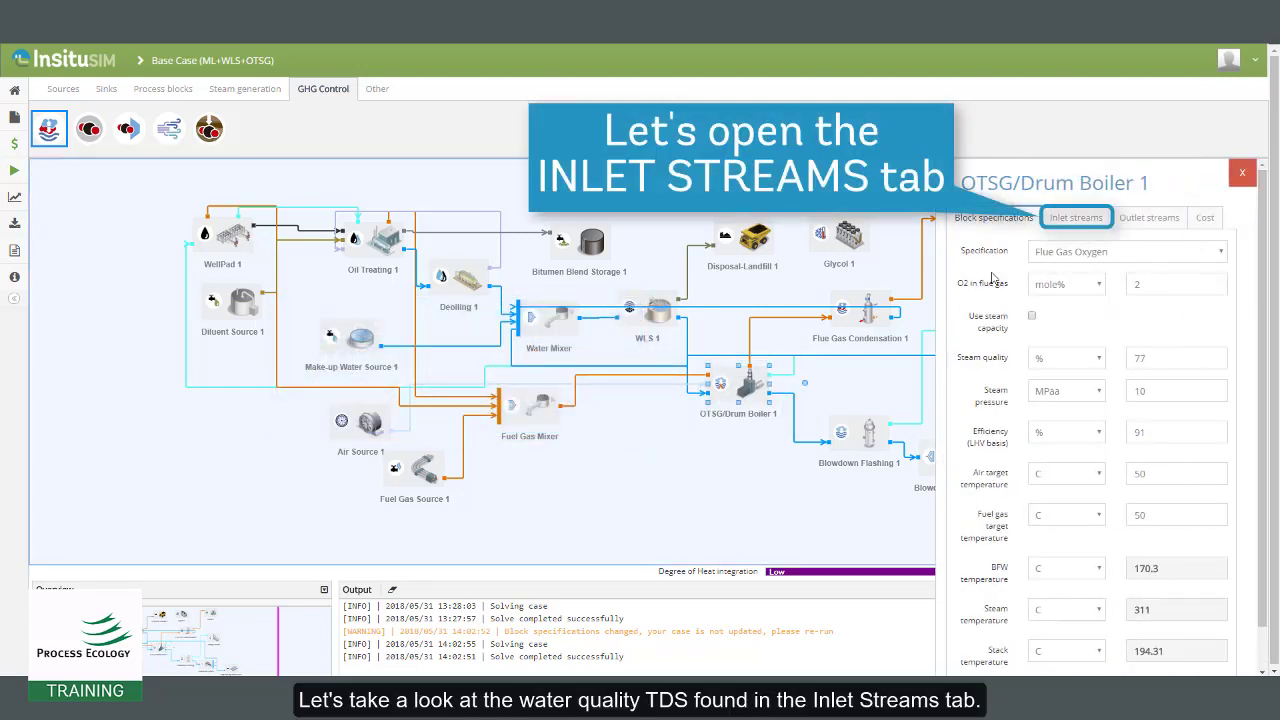
click(1049, 220)
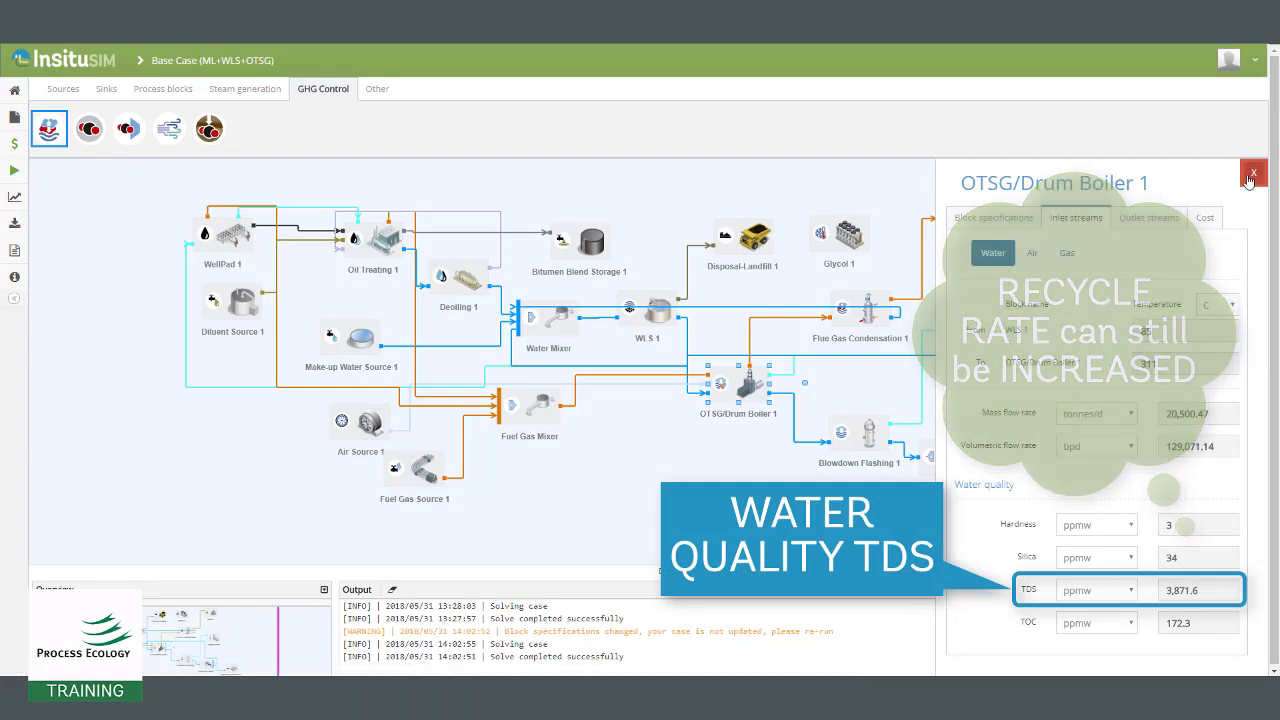
click(1252, 175)
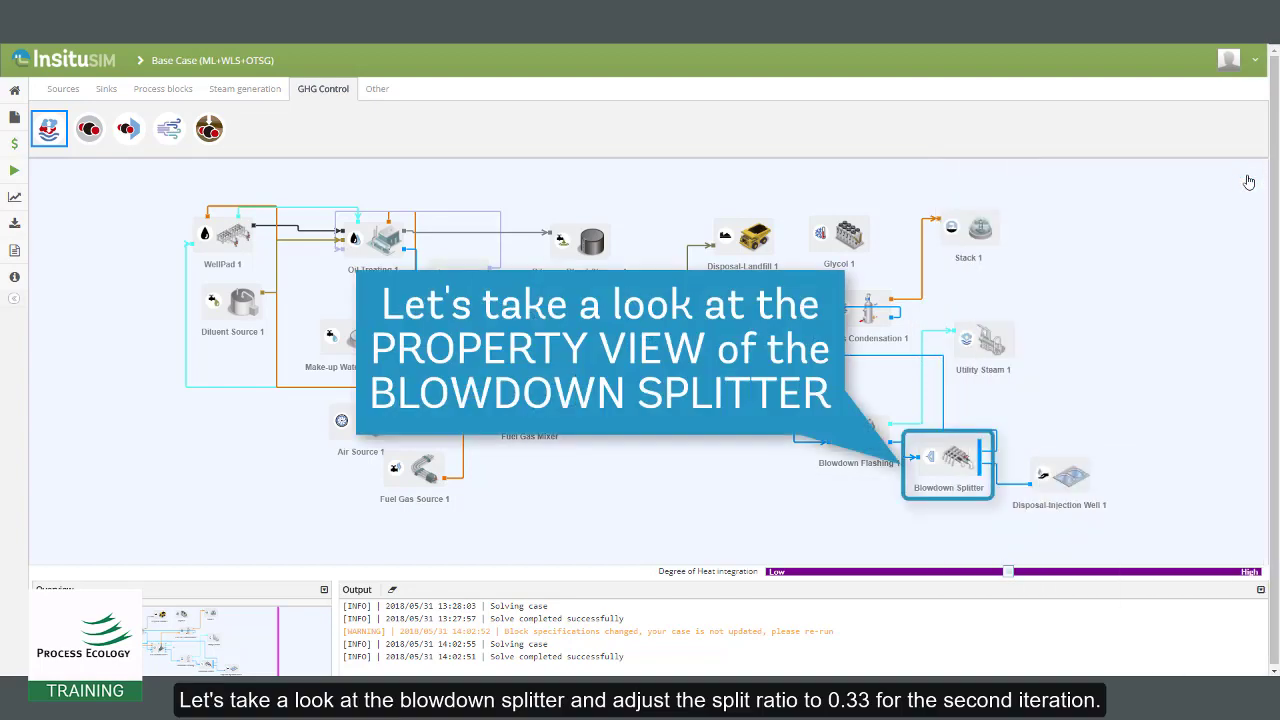
Step: Change the Blowdown Splitter's disposal split ratio from 0.4 to 0.33
click(968, 455)
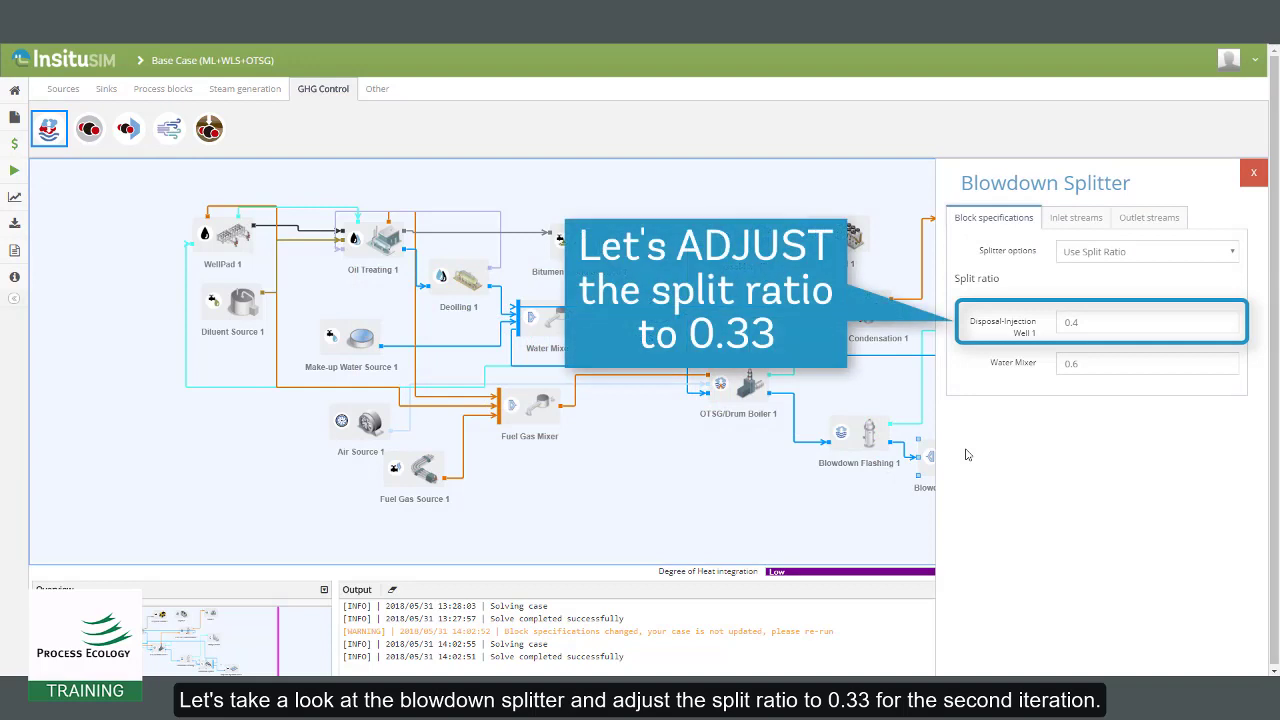
click(1075, 322)
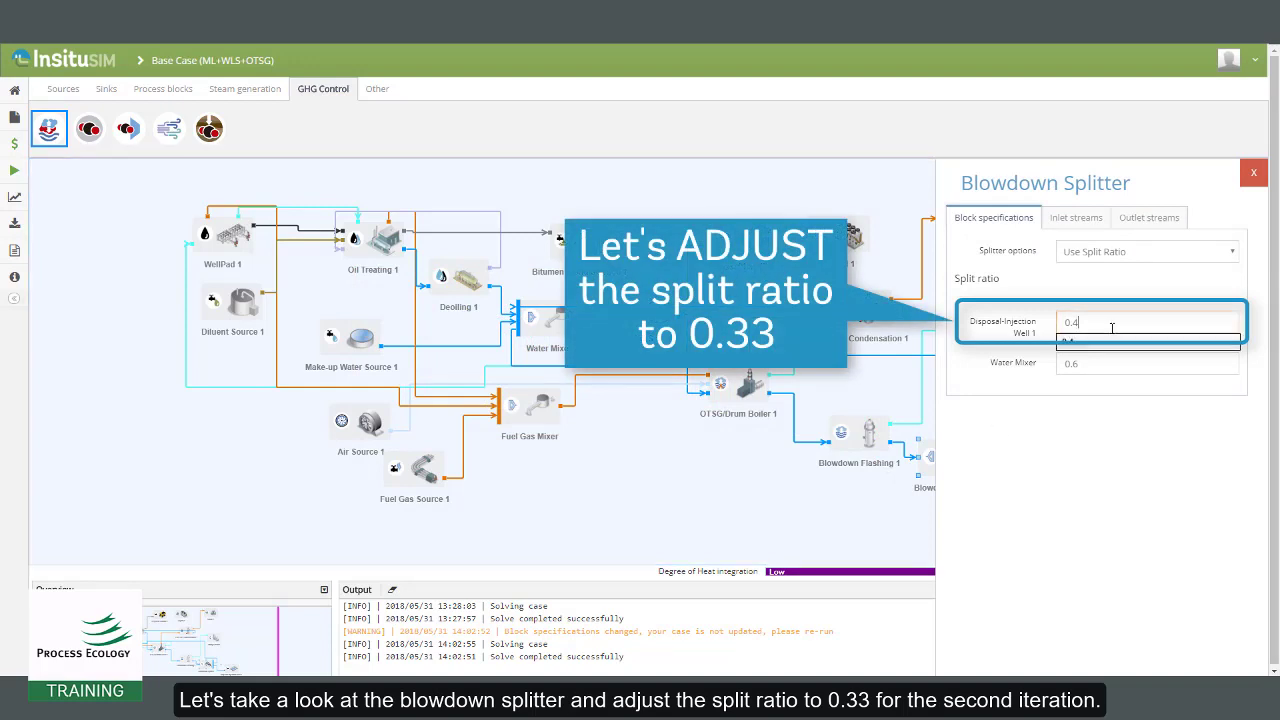
key(BackSpace)
text(33)
click(1254, 172)
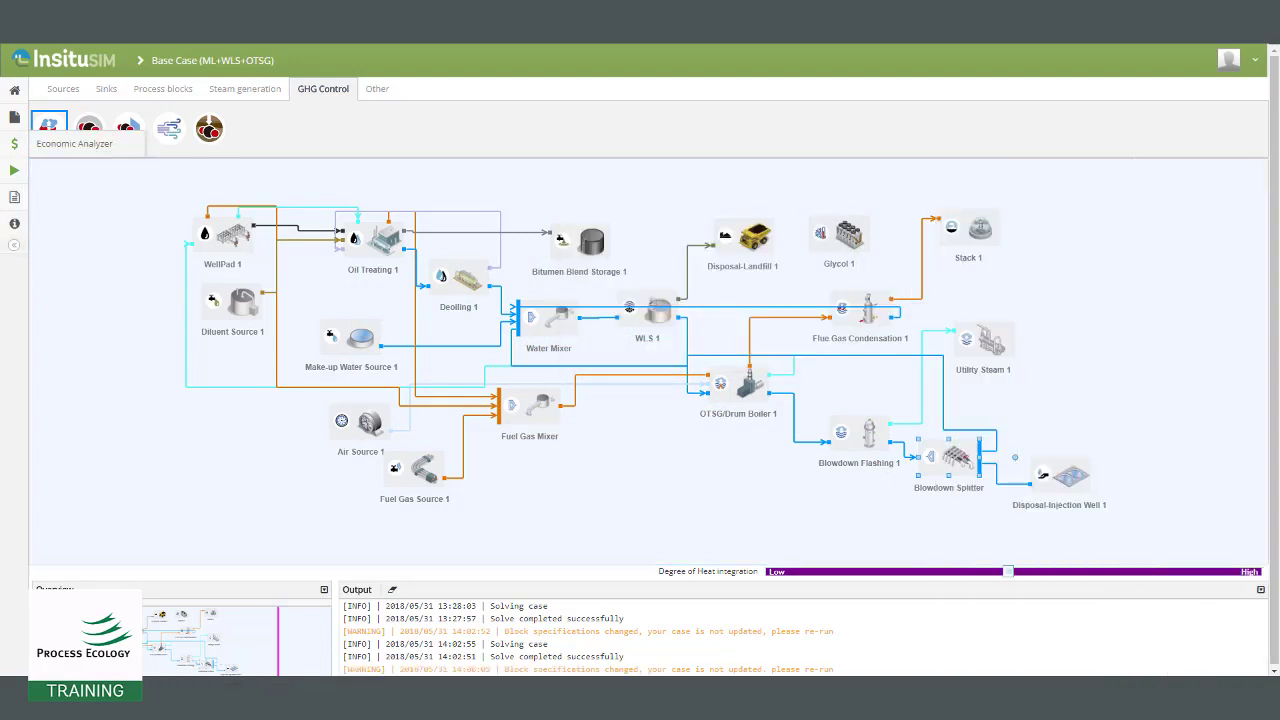
Step: Re-run with the 0.33 split and check boiler inlet TDS (4,451.1 ppmw)
click(24, 169)
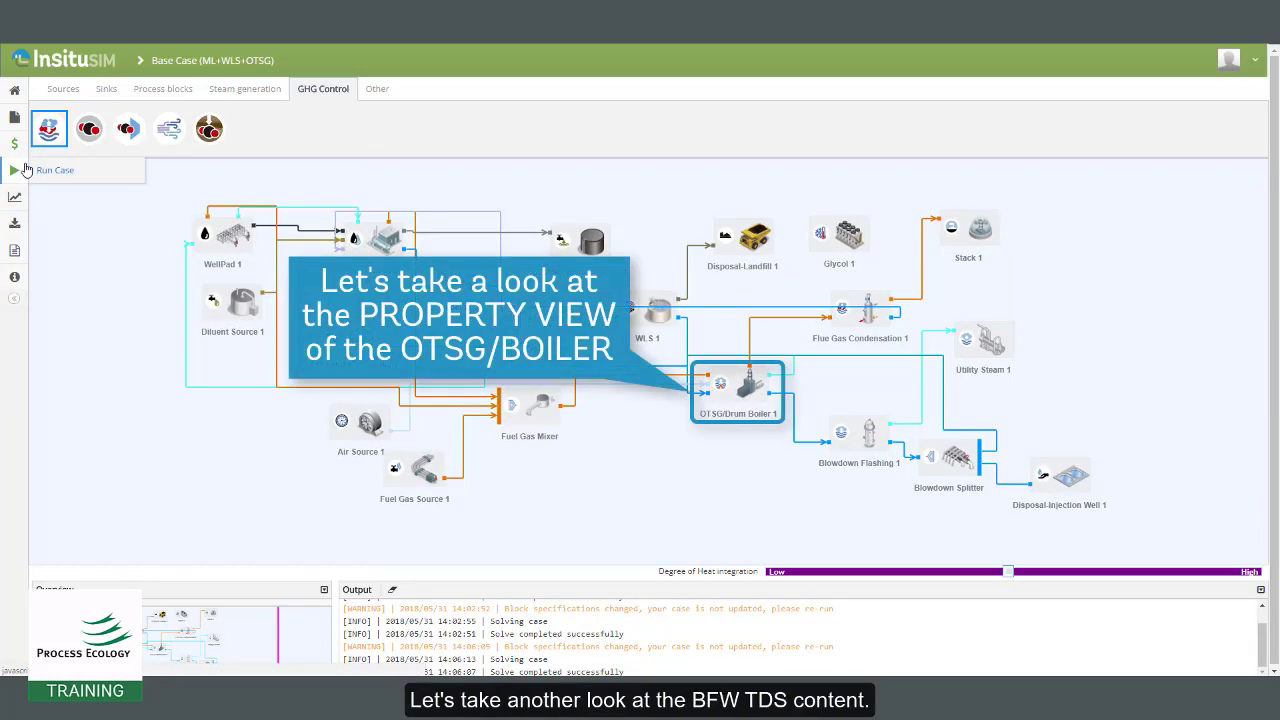
click(742, 397)
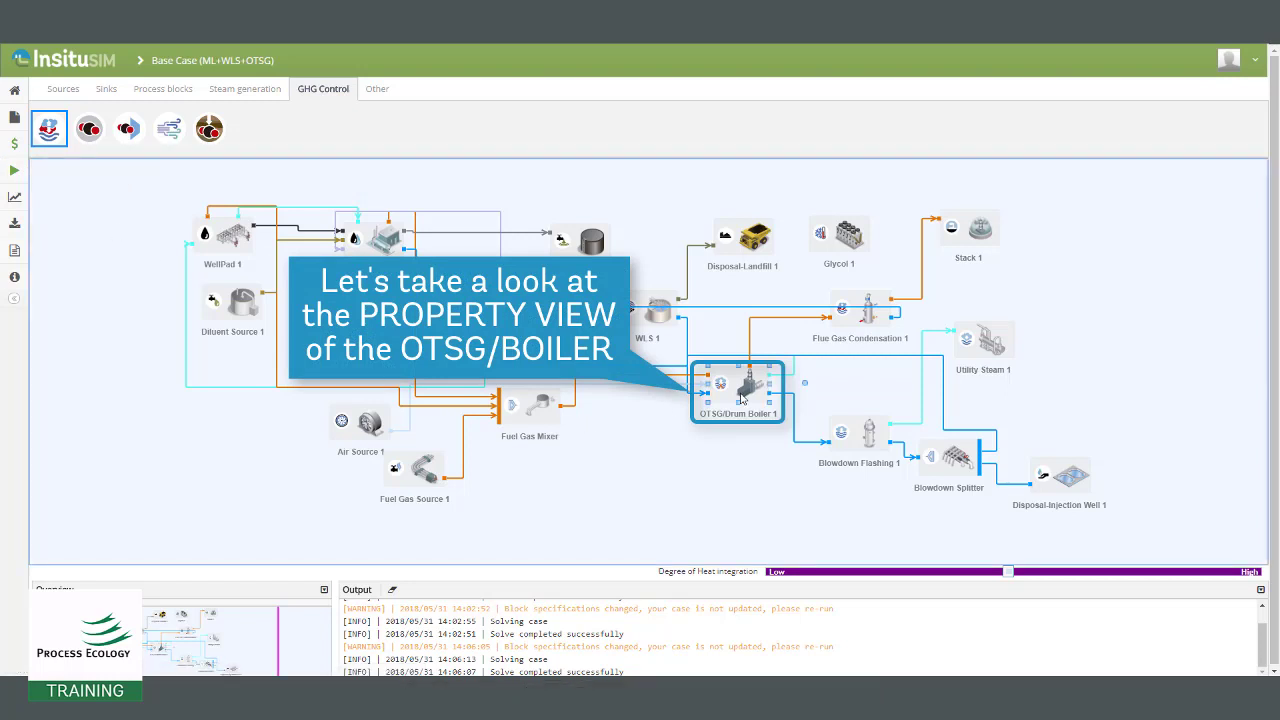
double_click(742, 397)
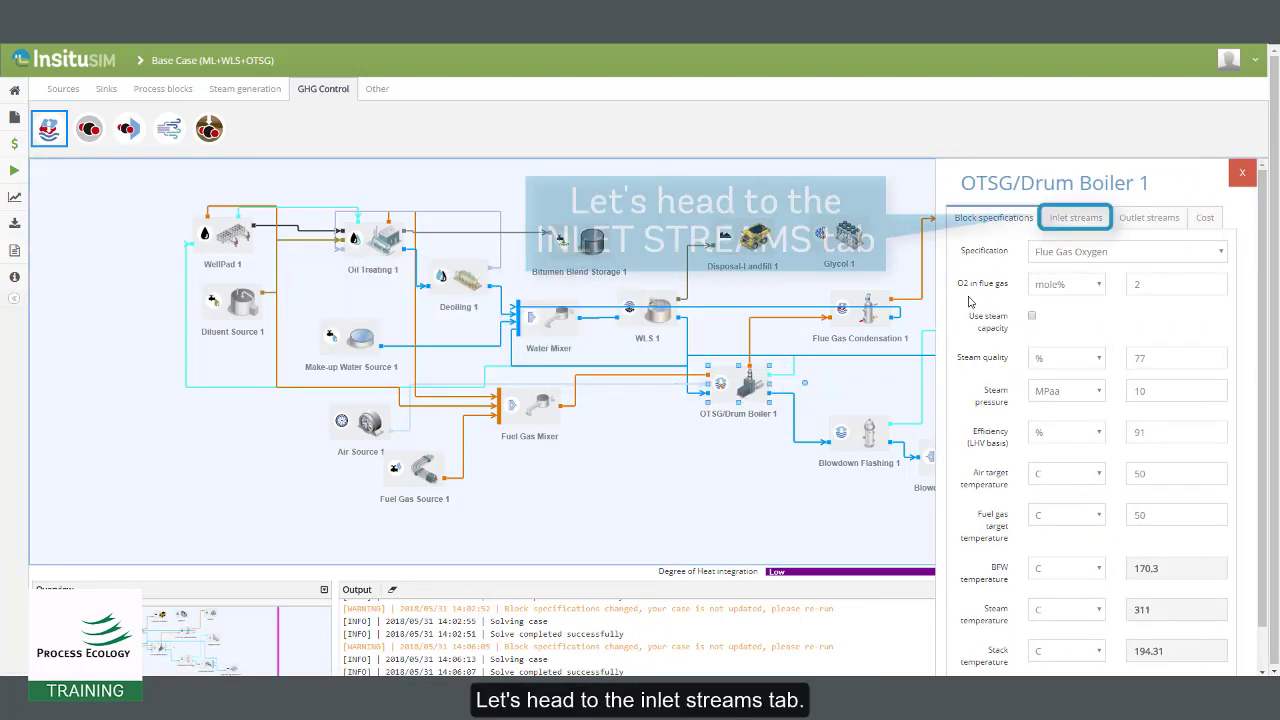
click(1075, 218)
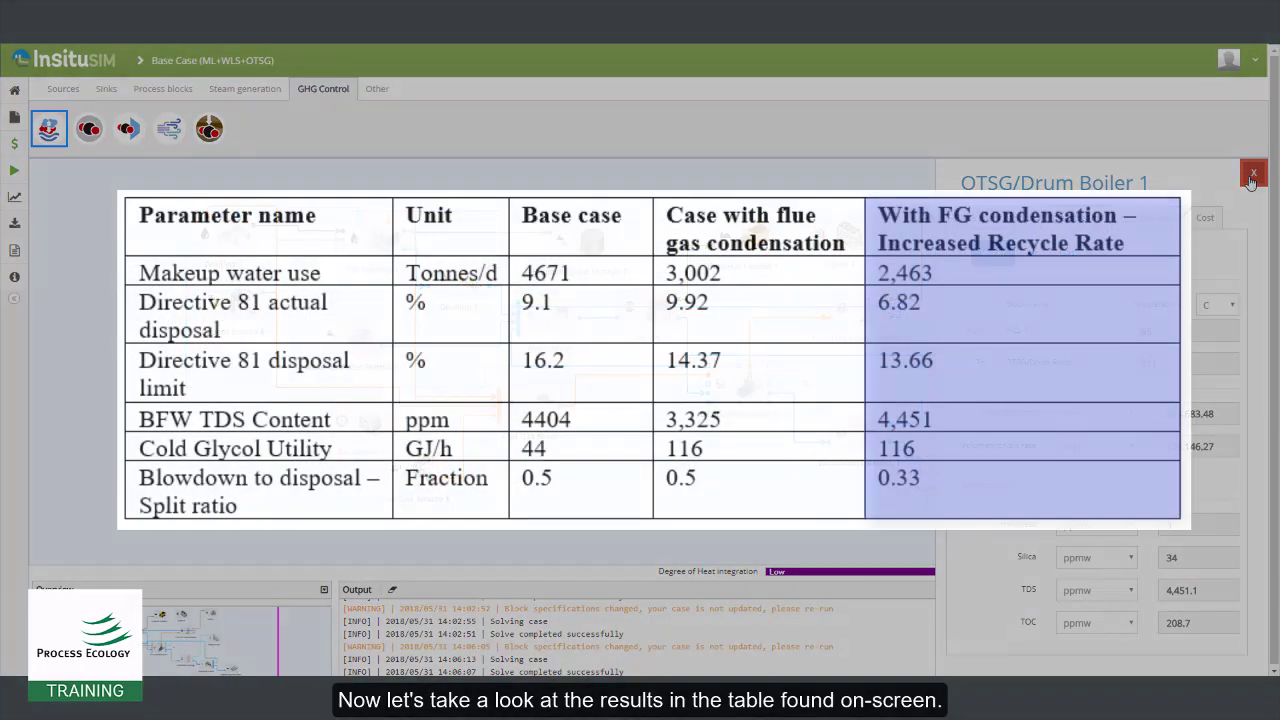
click(1250, 183)
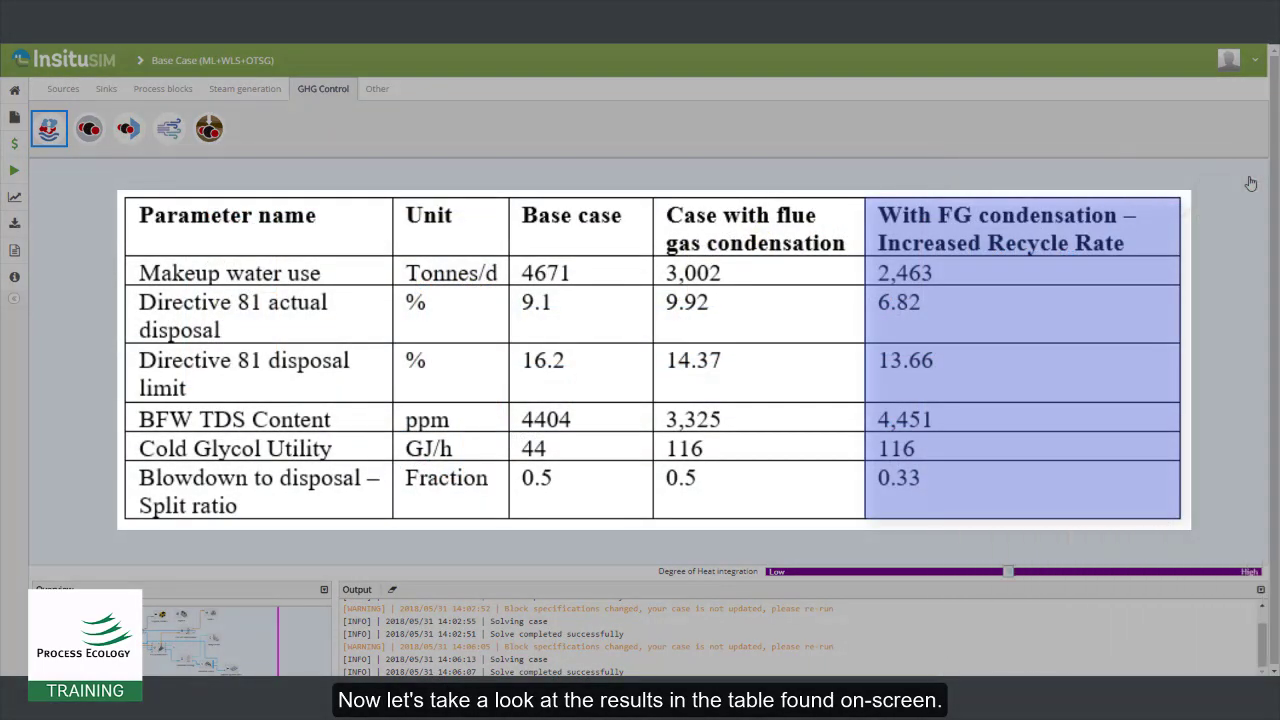